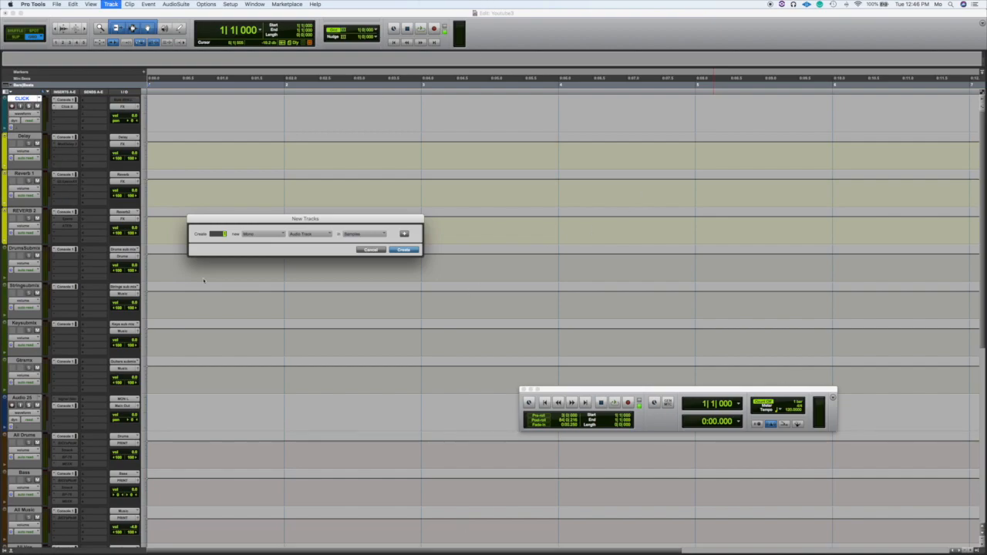
- Create one new stereo audio track and set its track height to jumbo
{"action": "left_click", "coordinate": [262, 235]}
{"action": "left_click", "coordinate": [275, 244]}
{"action": "left_click", "coordinate": [403, 251]}
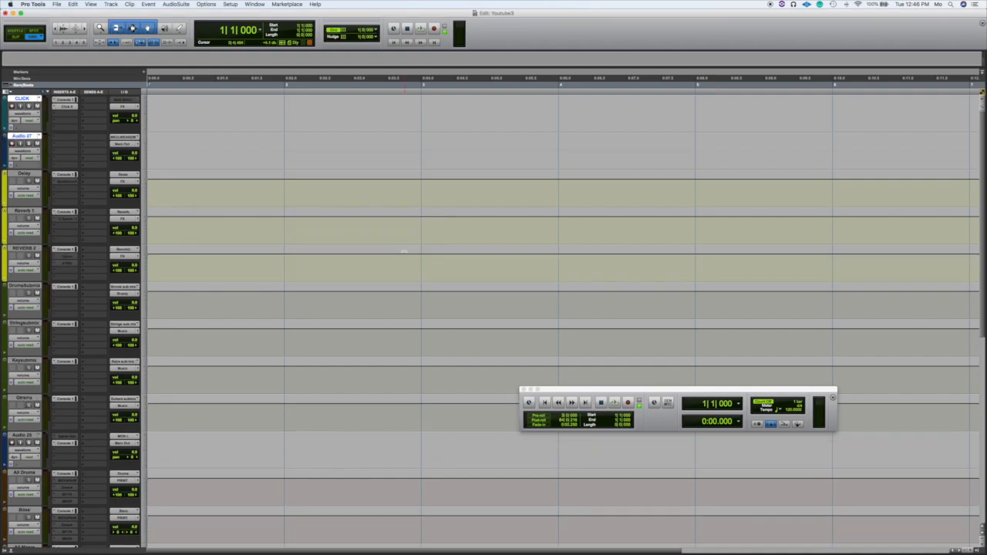
{"action": "left_click", "coordinate": [148, 156]}
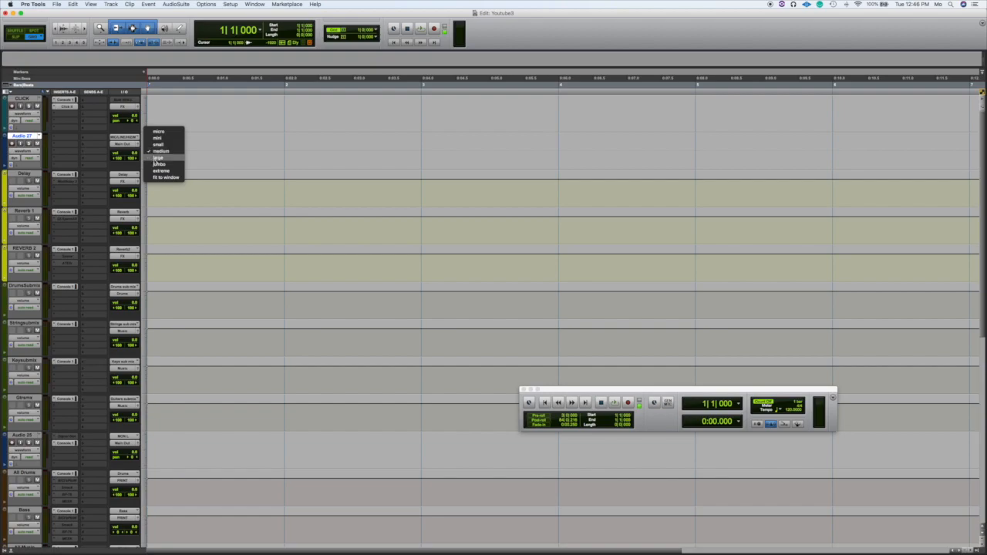
{"action": "left_click", "coordinate": [154, 164]}
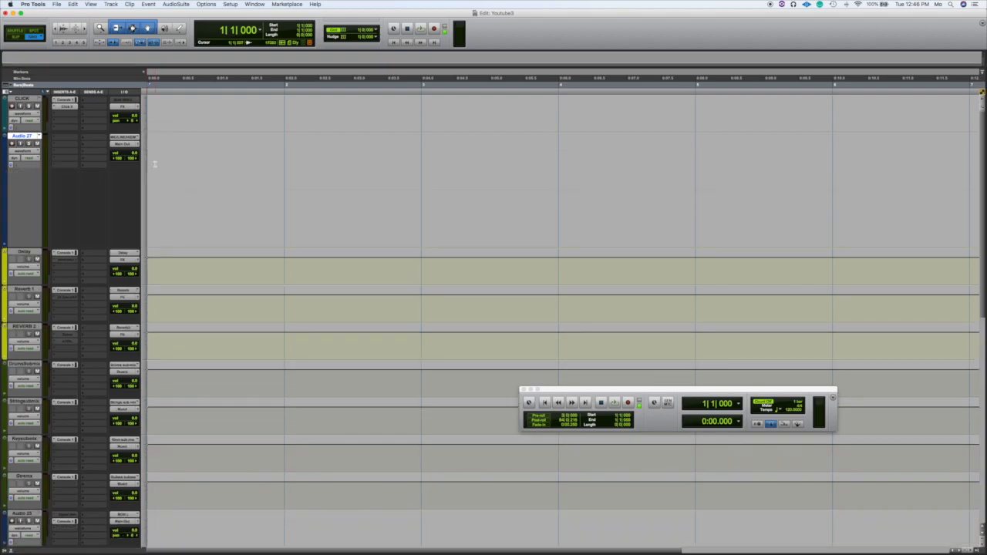
- Rename the new stereo audio track "Instrumental"
{"action": "double_click", "coordinate": [28, 136]}
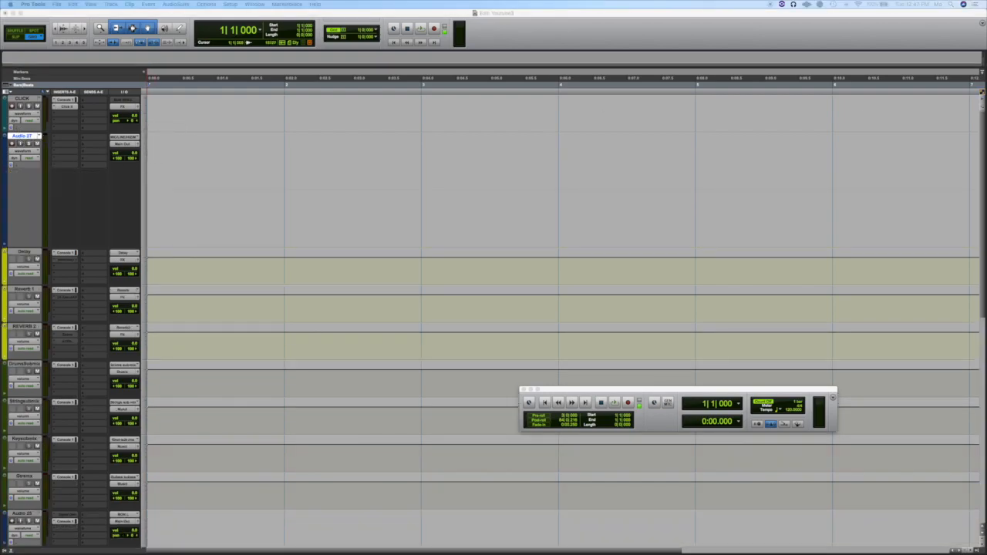
{"action": "left_click_drag", "start_coordinate": [986, 154], "coordinate": [323, 100]}
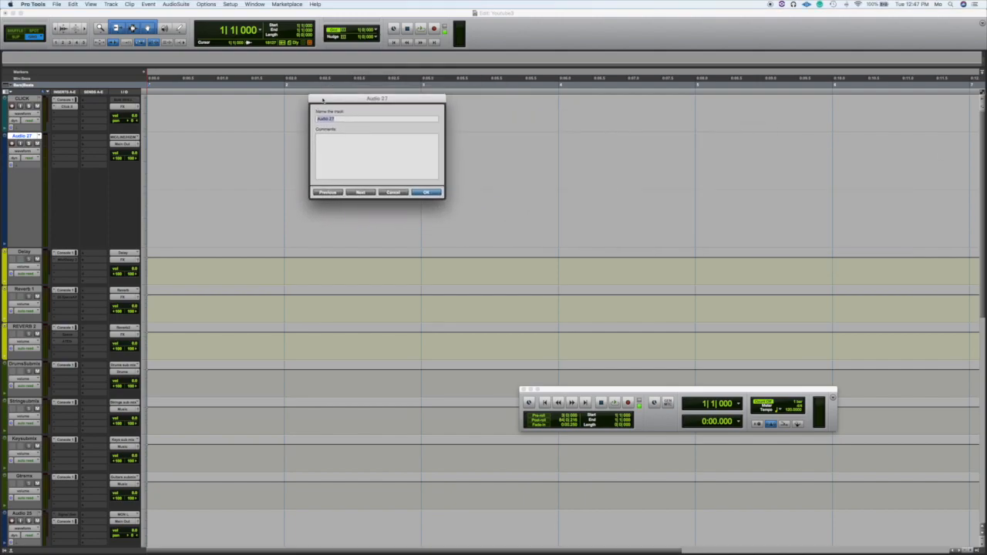
{"action": "type", "text": "Vox"}
{"action": "left_click", "coordinate": [427, 193]}
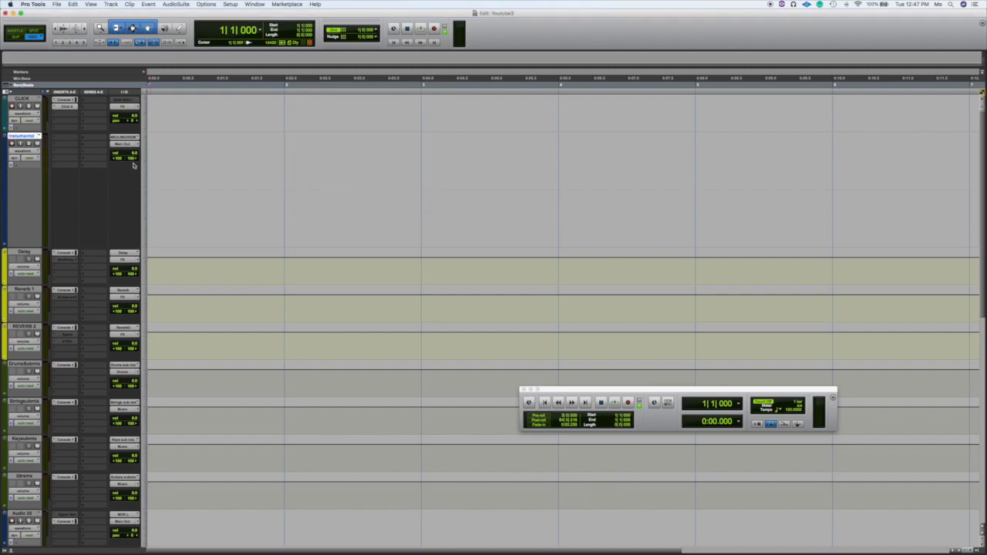
- Switch to the Finder's Capital Circle window and import Wild Weekend.wav from the Open Meters folder onto the Instrumental track
{"action": "key", "text": "F11"}
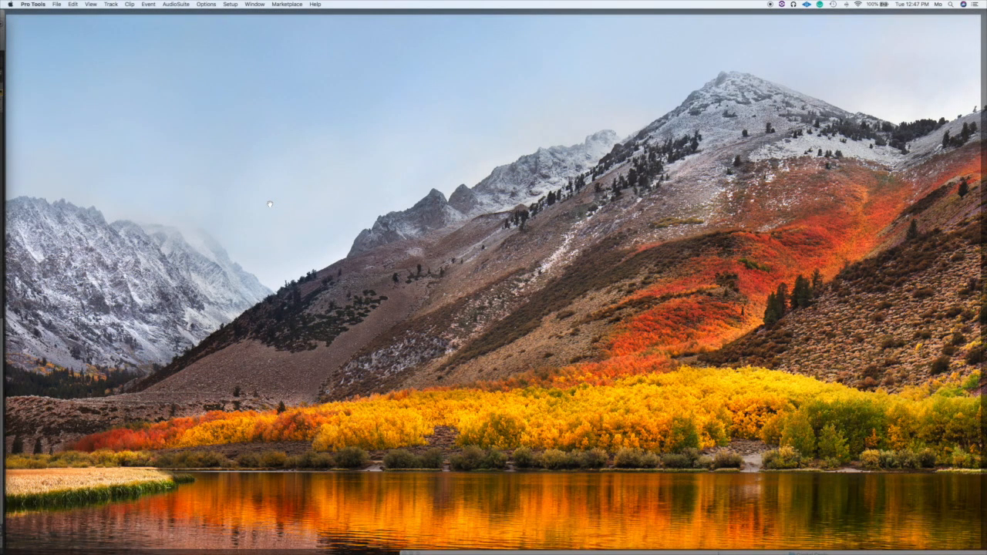
{"action": "key", "text": "F11"}
{"action": "key", "text": "ctrl+Up"}
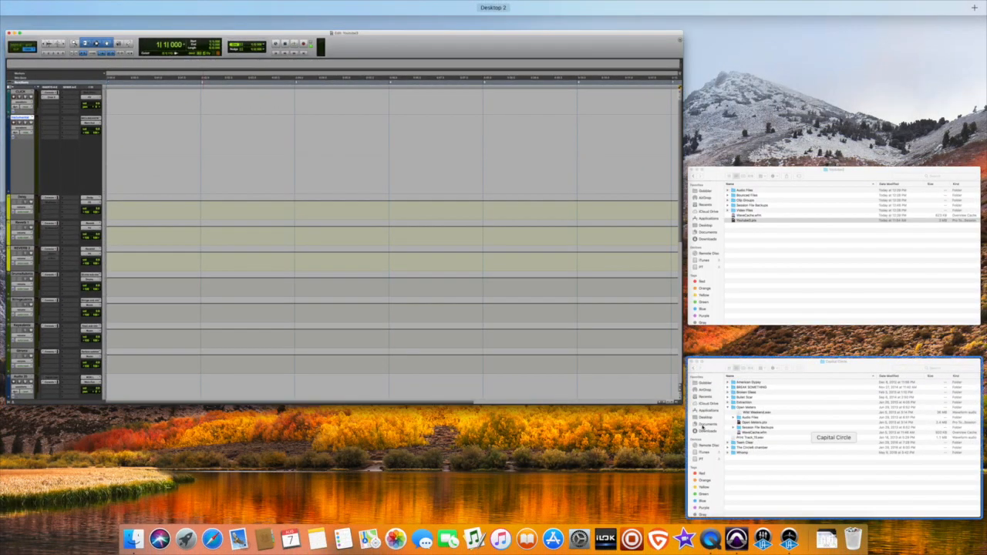
{"action": "left_click", "coordinate": [741, 429]}
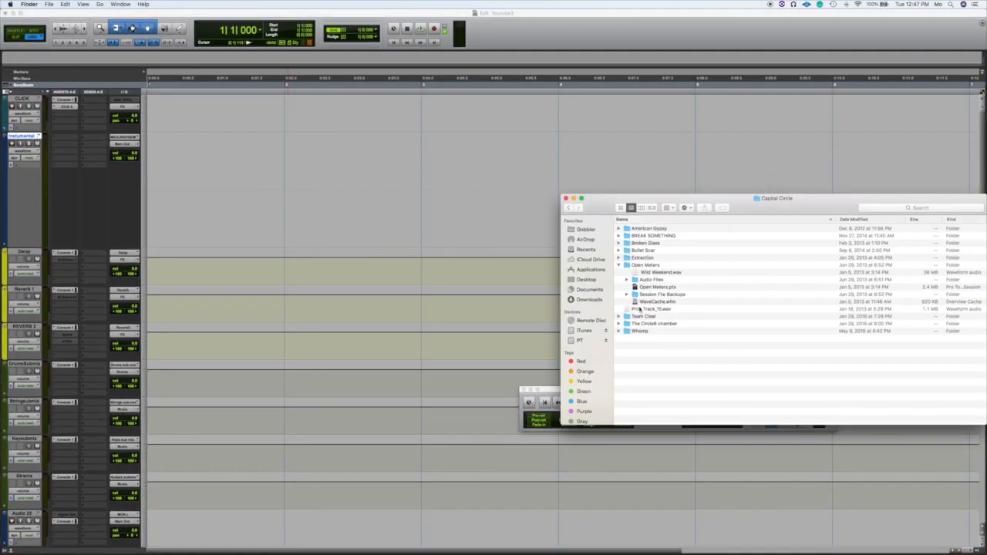
{"action": "left_click_drag", "start_coordinate": [650, 272], "coordinate": [245, 164]}
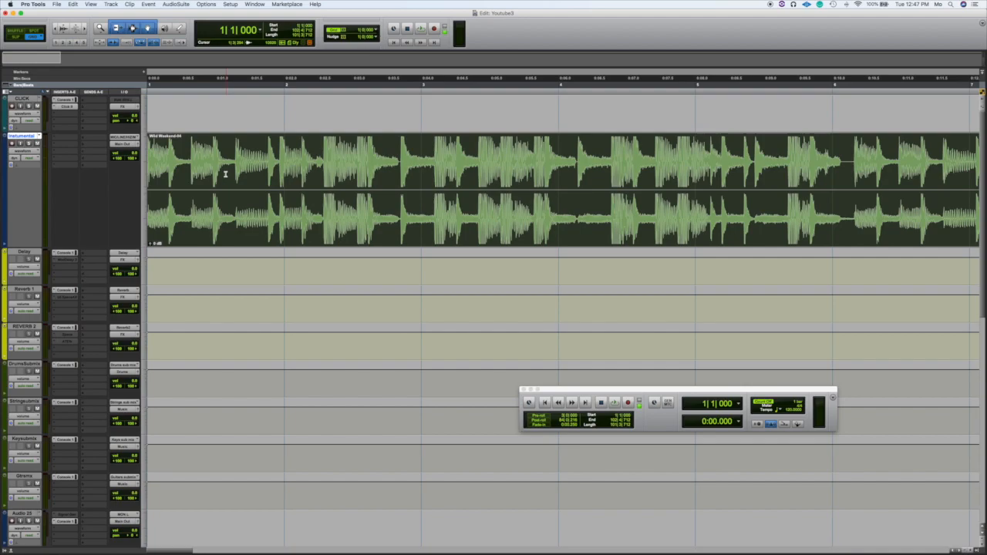
- Play the imported song from the session start to hear how its beat runs against the session tempo
{"action": "key", "text": "space"}
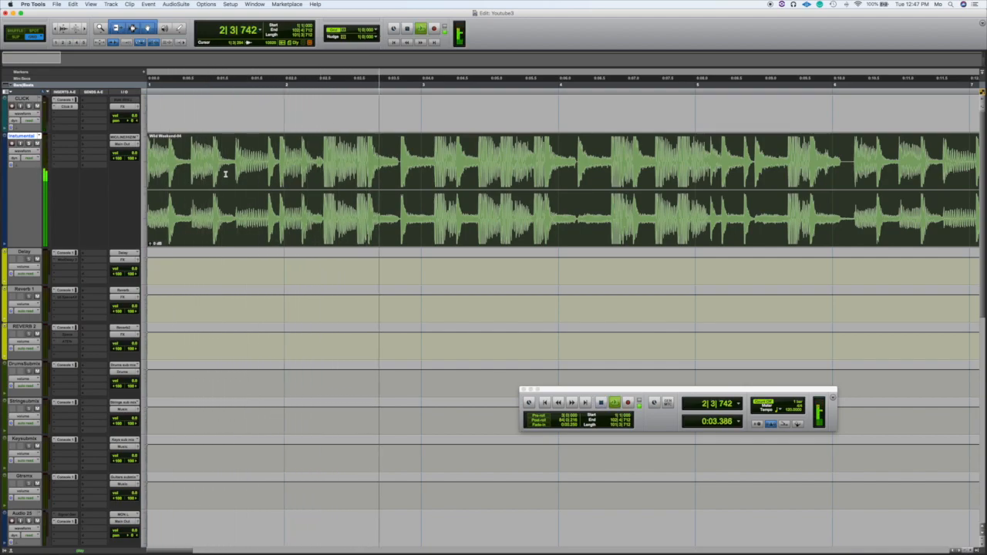
{"action": "key", "text": "space"}
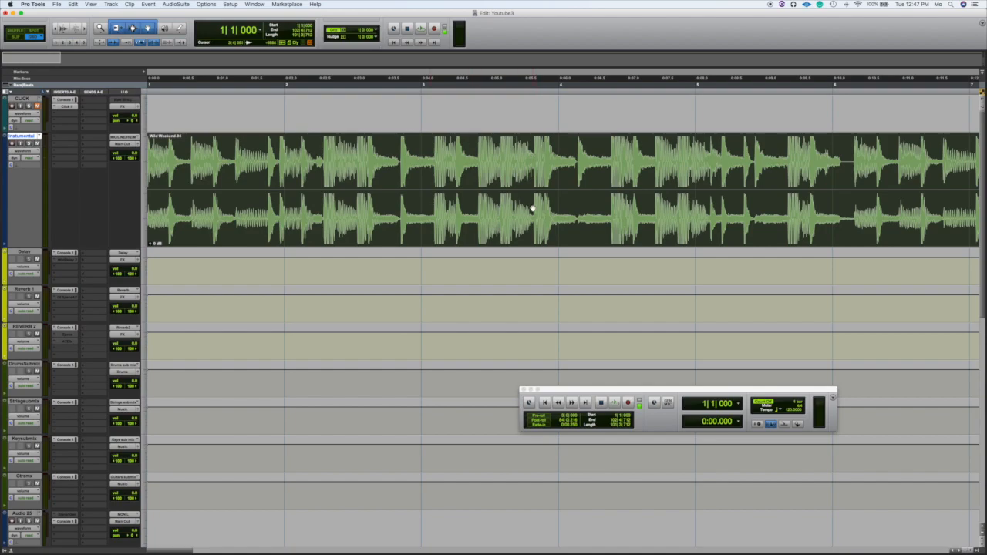
{"action": "key", "text": "space"}
{"action": "key", "text": "space"}
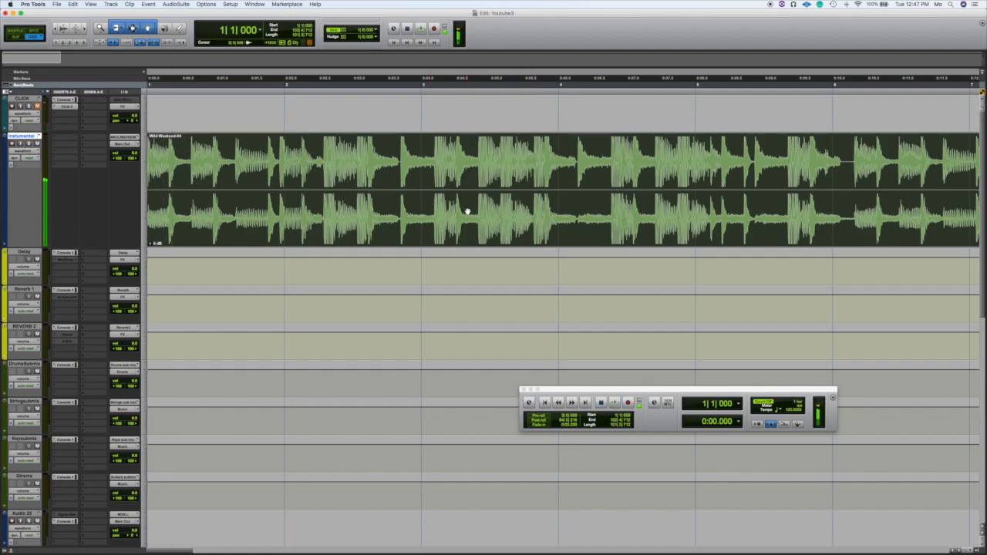
{"action": "key", "text": "space"}
{"action": "key", "text": "super+bracketleft"}
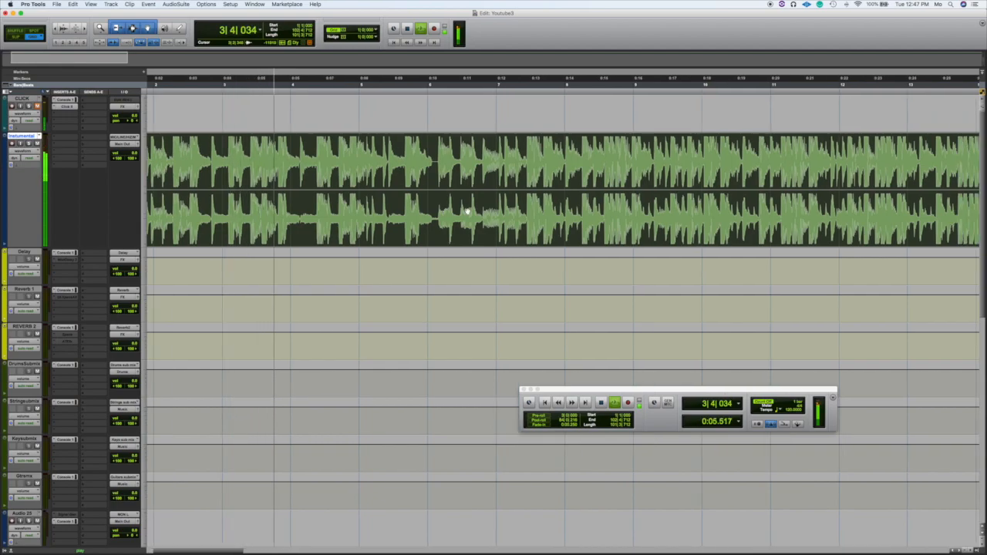
{"action": "key", "text": "space"}
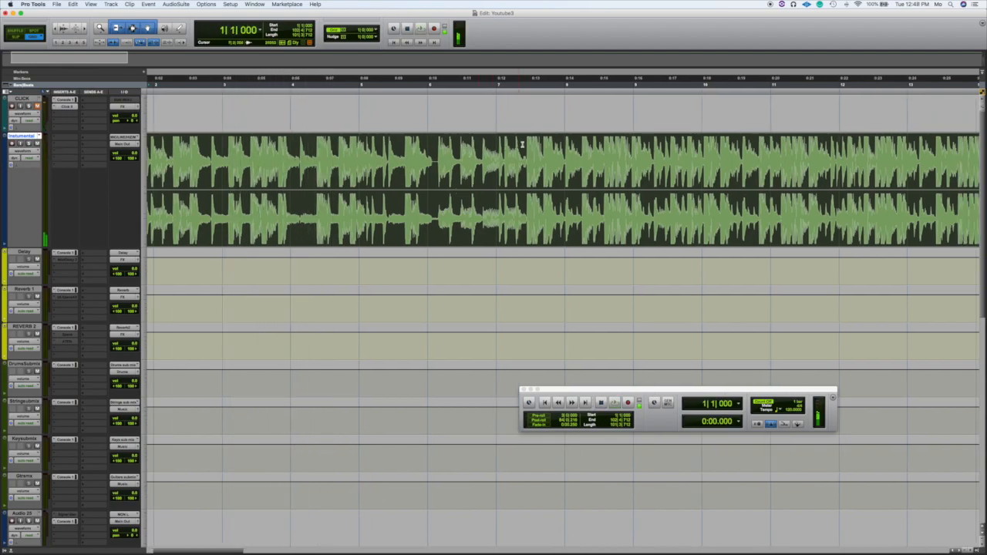
- Audition the Instrumental clip from bar 7, where the main beat comes in
{"action": "left_click", "coordinate": [519, 145]}
{"action": "key", "text": "space"}
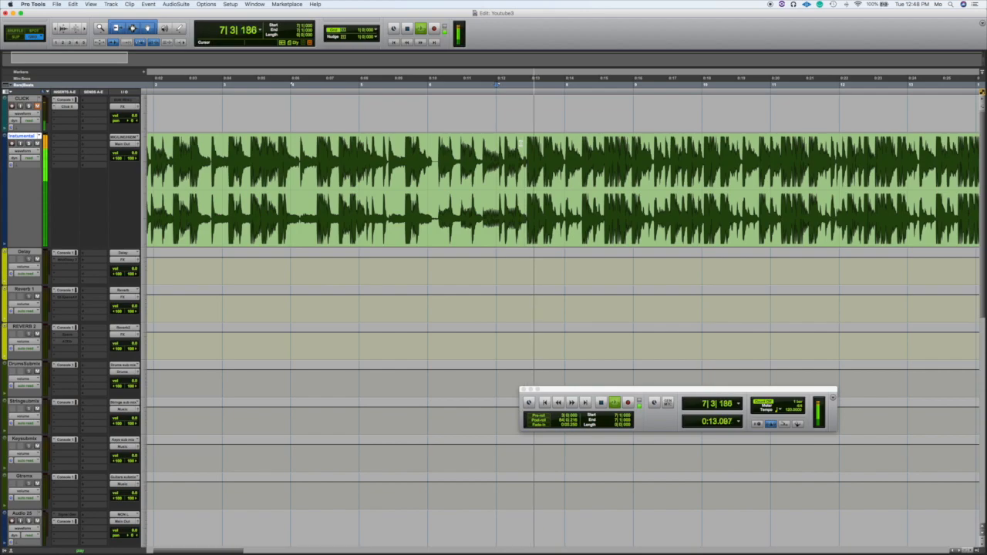
{"action": "key", "text": "space"}
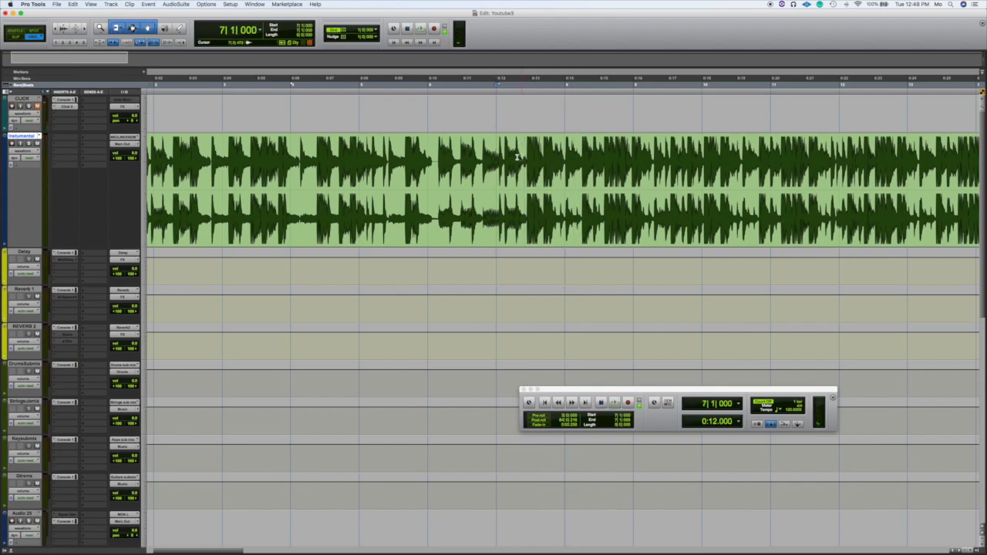
- Examine the waveform around bar 7 and audition it to find the transient of the main beat's first downbeat
{"action": "scroll", "coordinate": [505, 157], "scroll_direction": "right", "scroll_amount": 3}
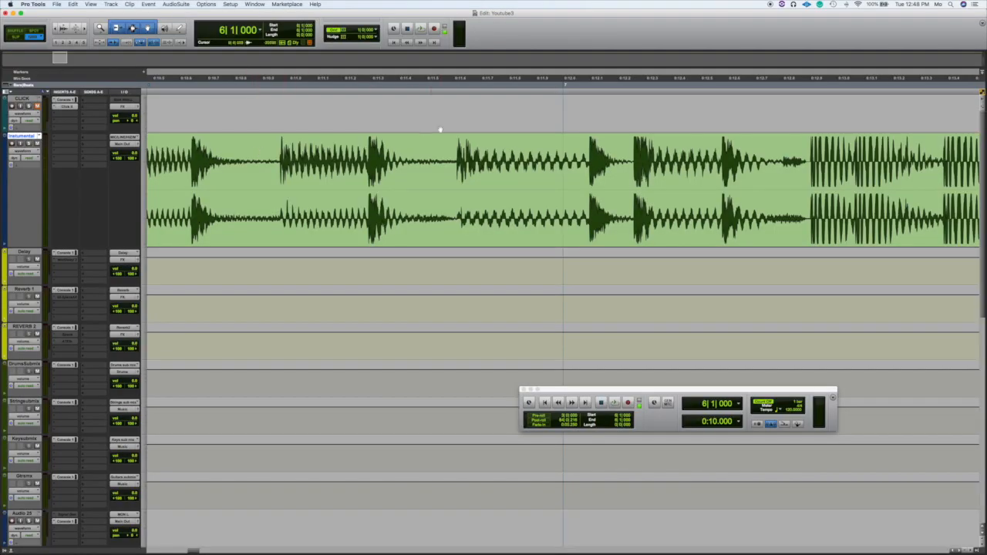
{"action": "left_click", "coordinate": [540, 139]}
{"action": "key", "text": "space"}
{"action": "key", "text": "r"}
{"action": "key", "text": "r"}
{"action": "key", "text": "r"}
{"action": "key", "text": "r"}
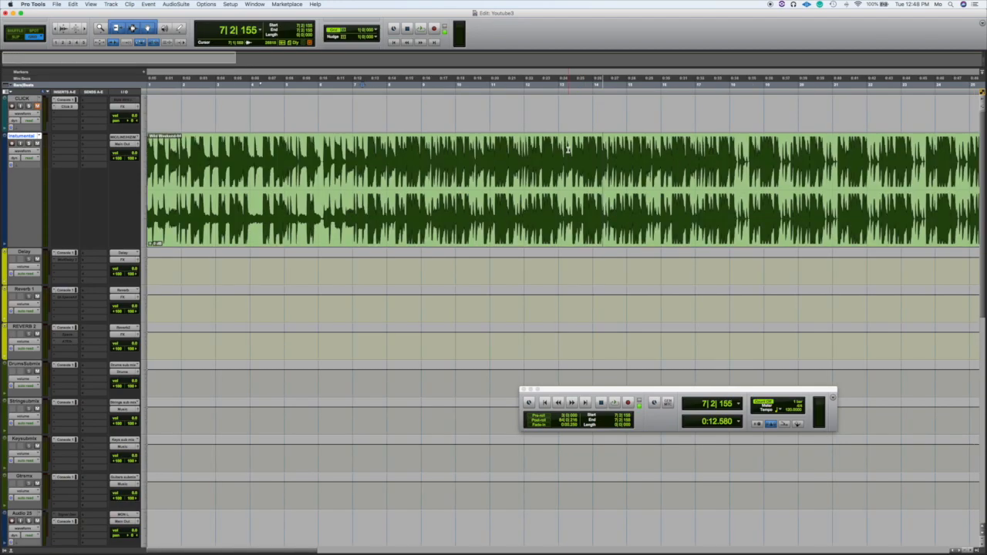
{"action": "key", "text": "t"}
{"action": "key", "text": "t"}
{"action": "key", "text": "t"}
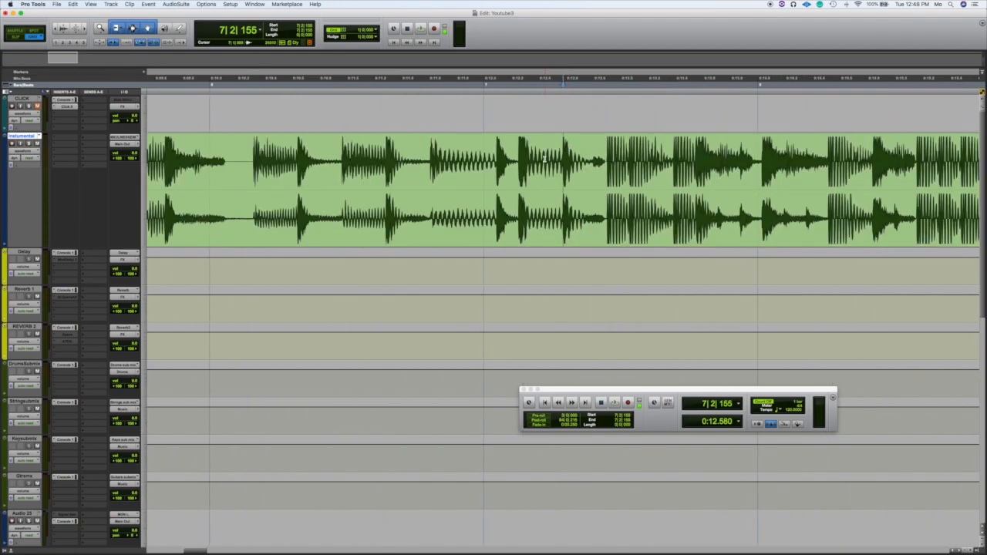
- Audition the clip from bar 6 and place the edit cursor on the downbeat at 7|2|774
{"action": "left_click", "coordinate": [340, 158]}
{"action": "key", "text": "space"}
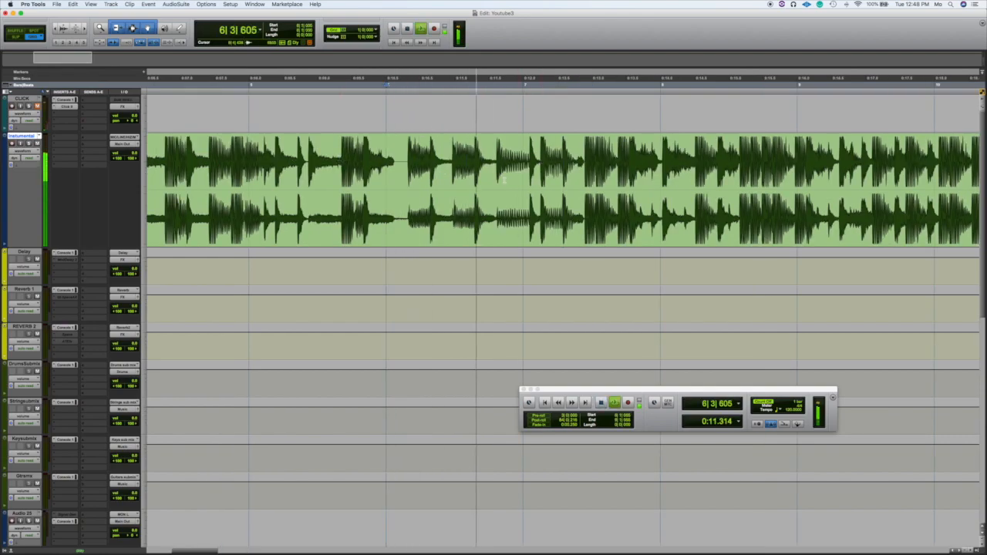
{"action": "key", "text": "space"}
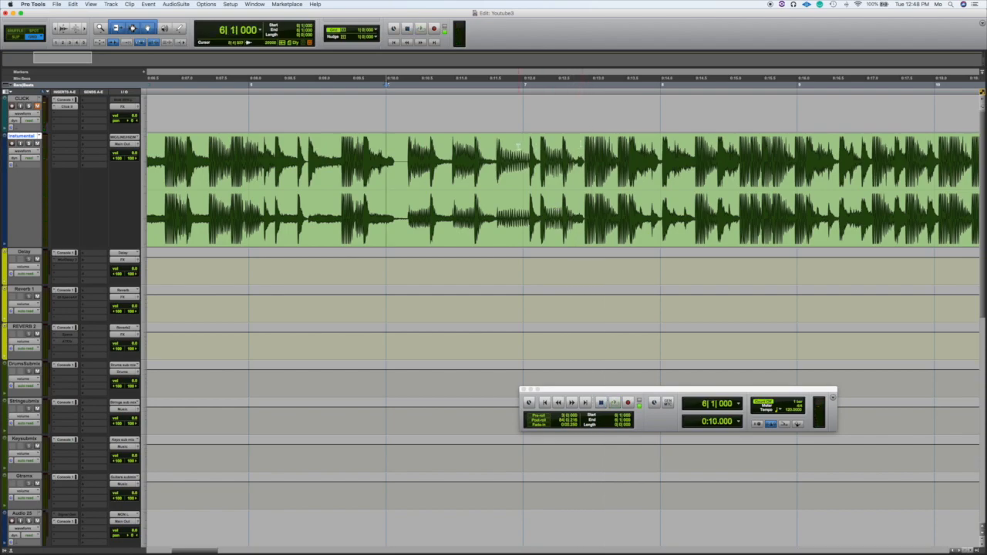
{"action": "key", "text": "space"}
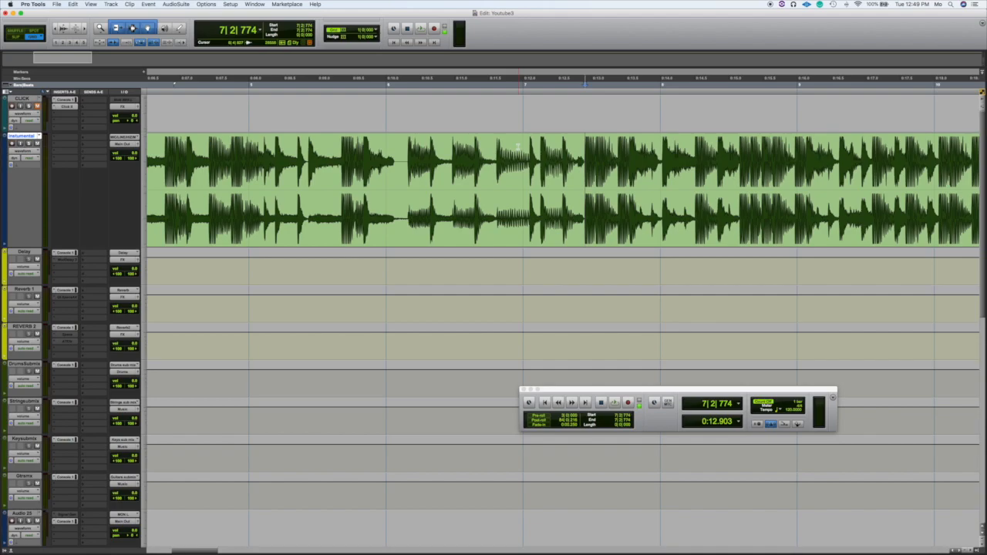
- Select the Instrumental passage from 7|2|774 to 10|1|124, playing it back to check the loop boundaries
{"action": "scroll", "coordinate": [517, 146], "scroll_direction": "right", "scroll_amount": 10}
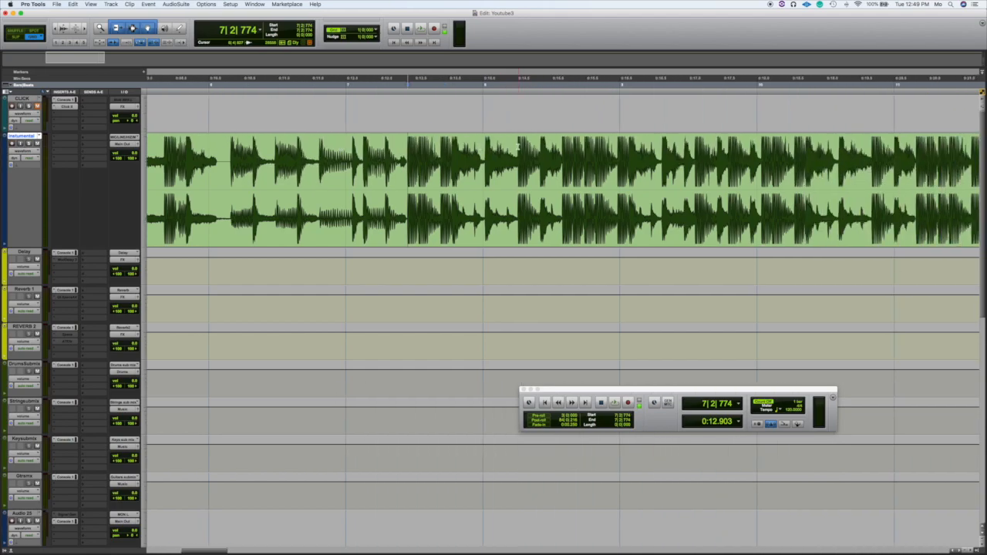
{"action": "scroll", "coordinate": [518, 146], "scroll_direction": "right", "scroll_amount": 1}
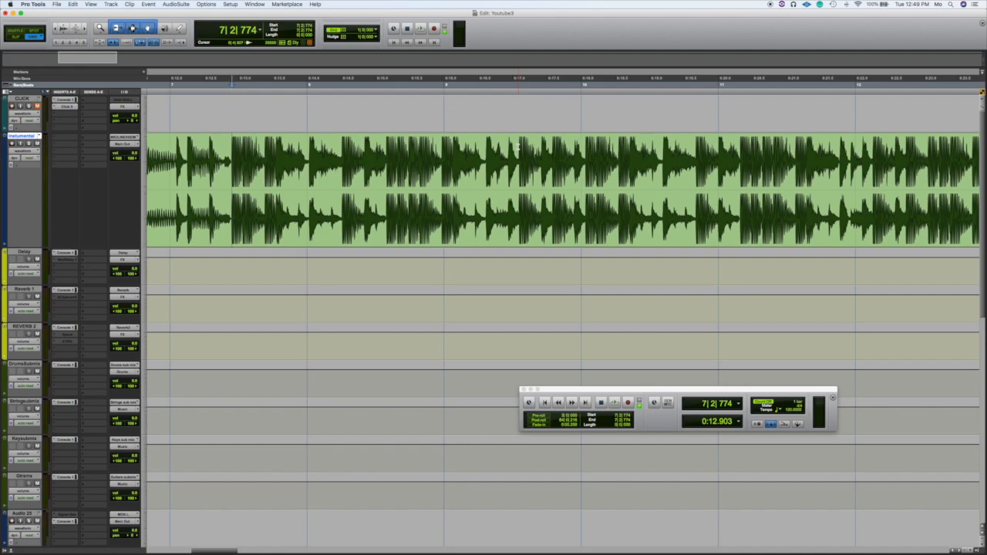
{"action": "key", "text": "space"}
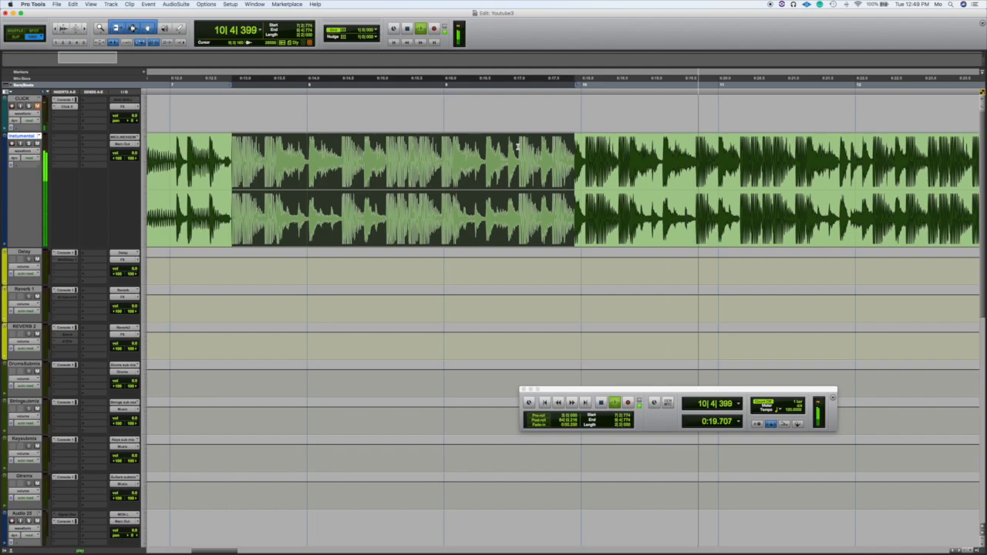
{"action": "key", "text": "space"}
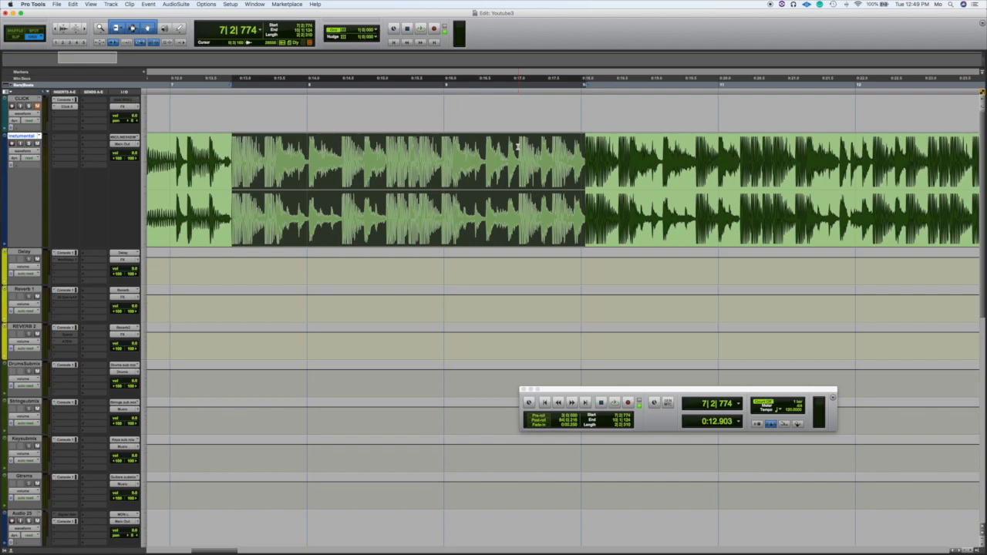
{"action": "key", "text": "space"}
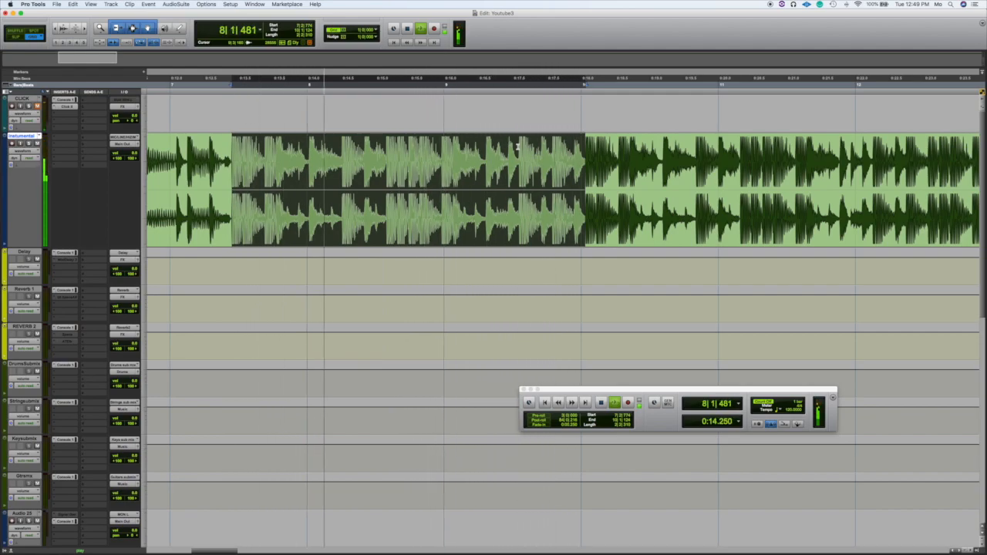
{"action": "key", "text": "space"}
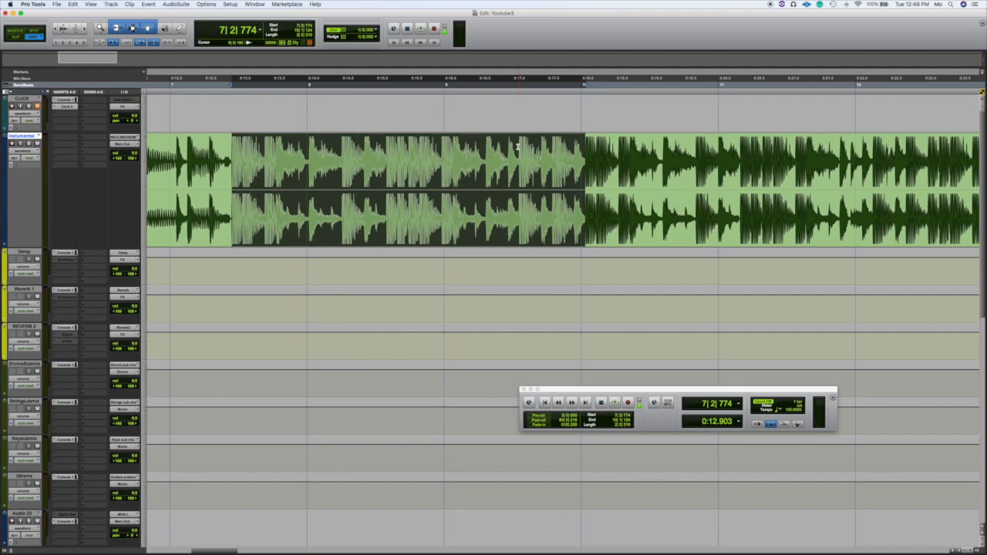
- Separate the selected passage into its own clip and delete the audio before and after it
{"action": "key", "text": "super+e"}
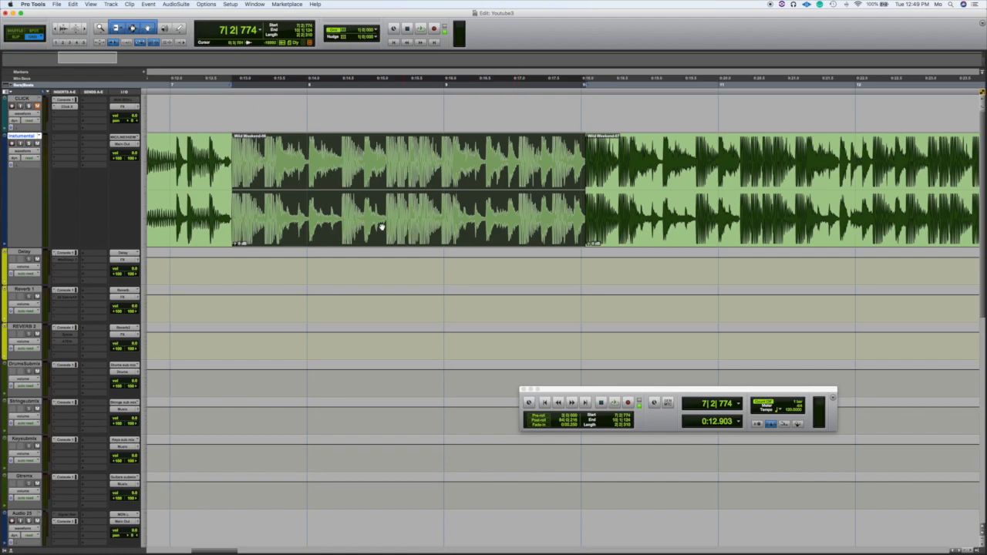
{"action": "left_click", "coordinate": [183, 239]}
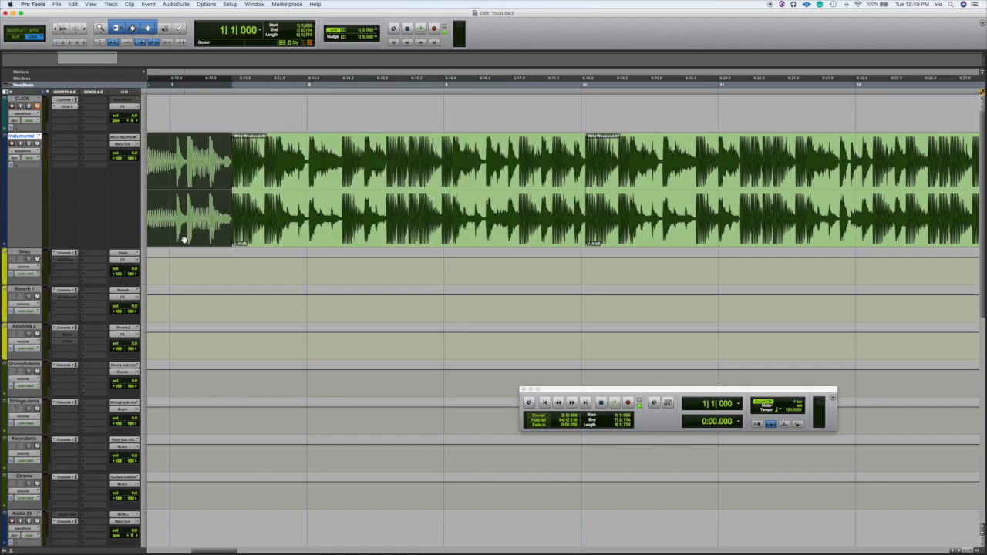
{"action": "key", "text": "Delete"}
{"action": "left_click", "coordinate": [658, 242]}
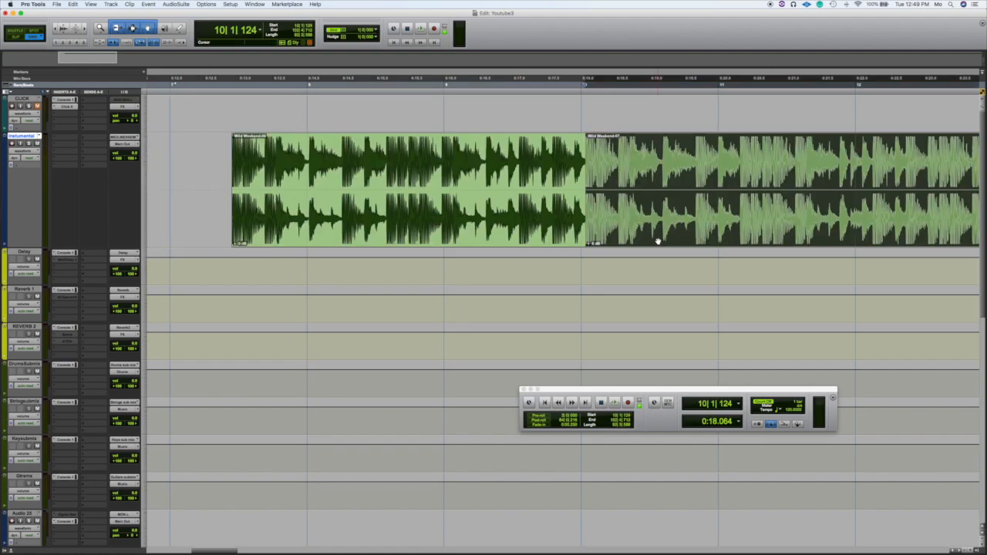
{"action": "key", "text": "Delete"}
- Move the remaining Wild Weekend clip to the session start at 1|1|000
{"action": "mouse_move", "coordinate": [389, 238]}
{"action": "left_mouse_down"}
{"action": "mouse_move", "coordinate": [373, 240]}
{"action": "mouse_move", "coordinate": [390, 243]}
{"action": "left_mouse_up"}
{"action": "left_click", "coordinate": [385, 238]}
{"action": "left_click_drag", "start_coordinate": [385, 239], "coordinate": [133, 237]}
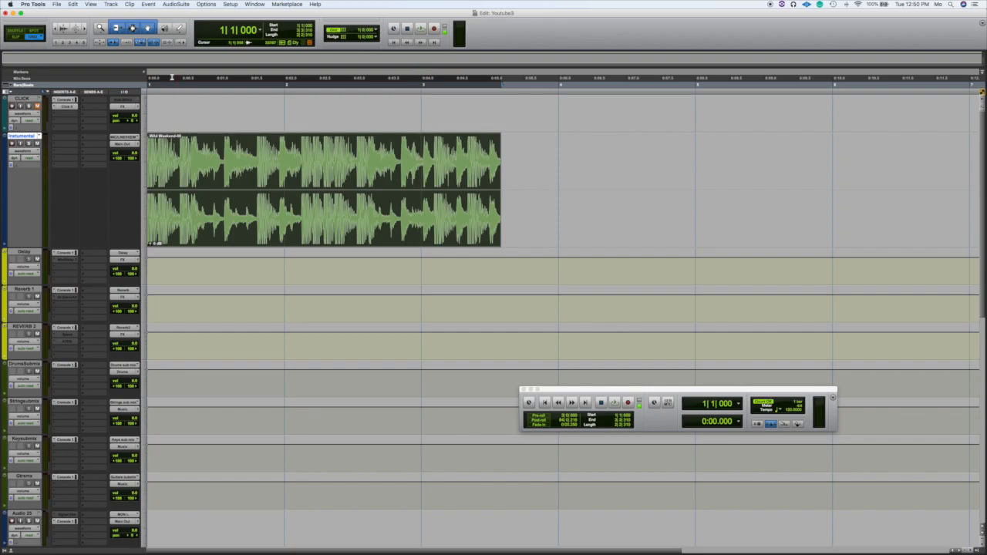
{"action": "left_click", "coordinate": [145, 4]}
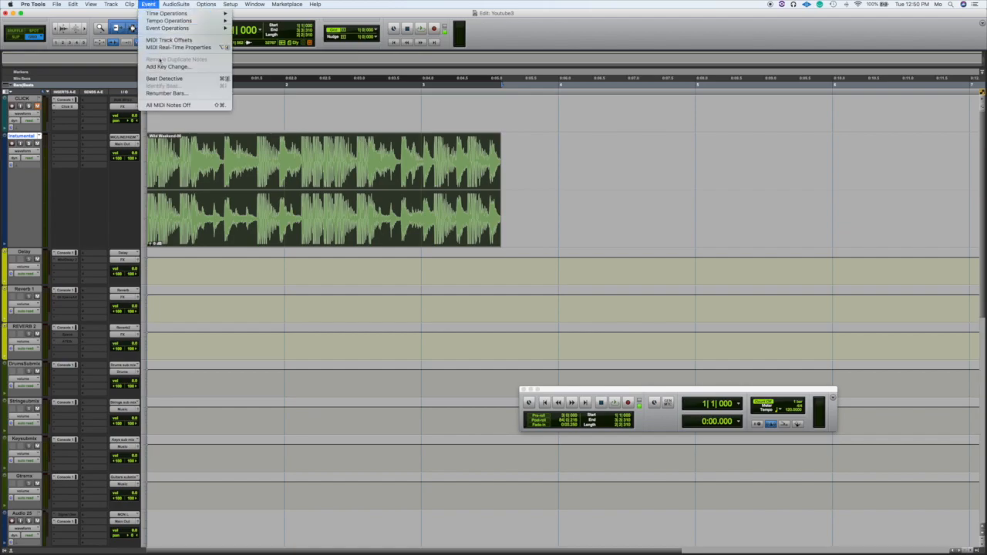
{"action": "left_click", "coordinate": [284, 139]}
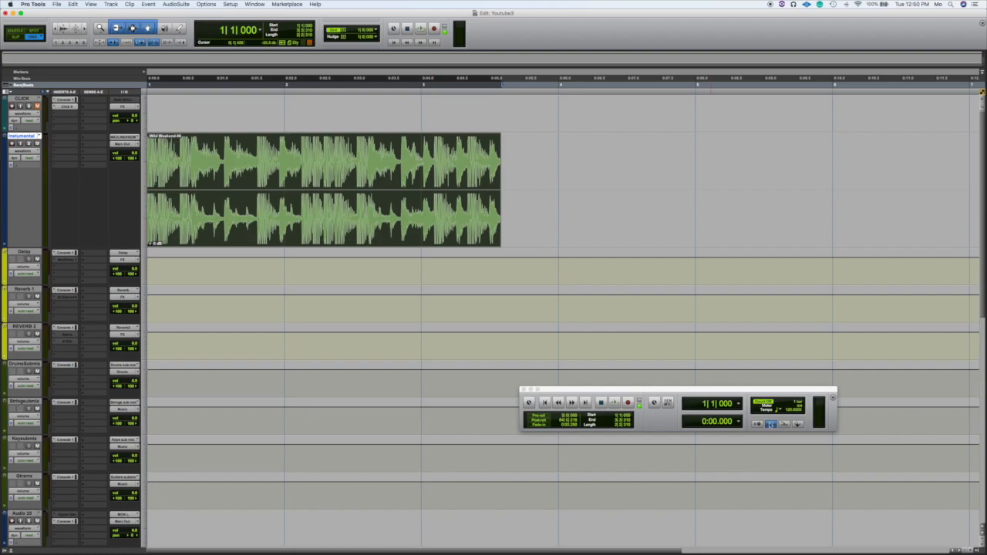
- Switch on the Conductor so the session follows the tempo map, and select the Wild Weekend clip
{"action": "left_click_drag", "start_coordinate": [785, 391], "coordinate": [371, 277]}
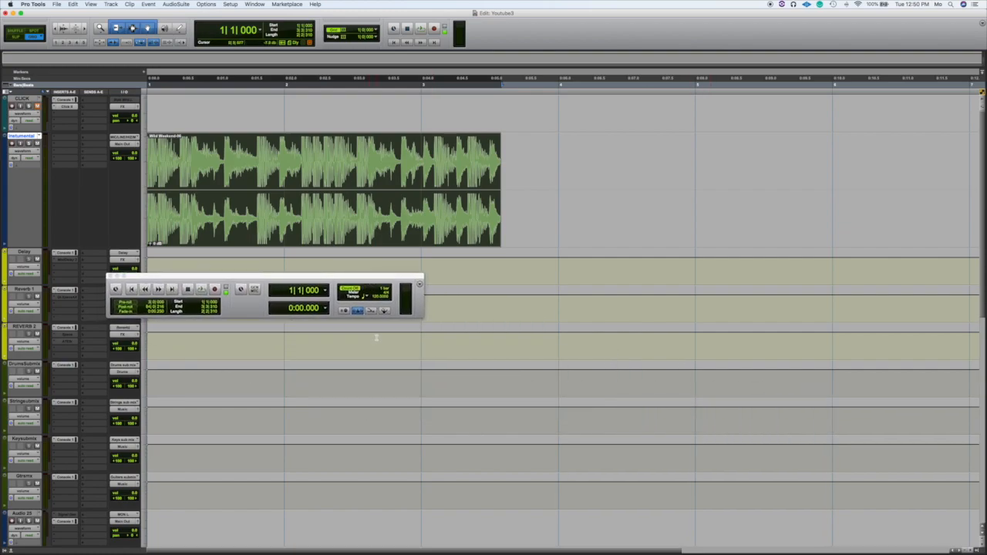
{"action": "left_click", "coordinate": [385, 310]}
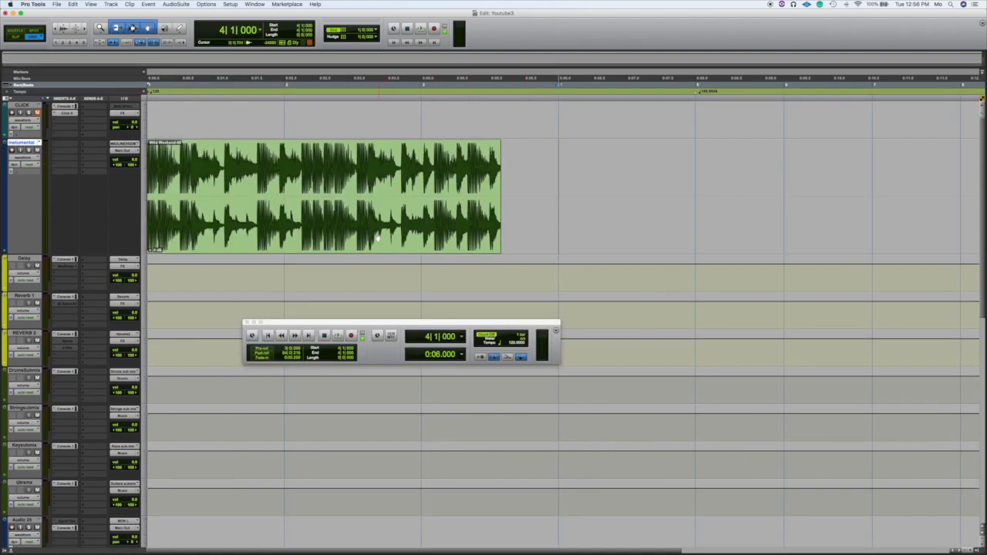
{"action": "left_click", "coordinate": [370, 242]}
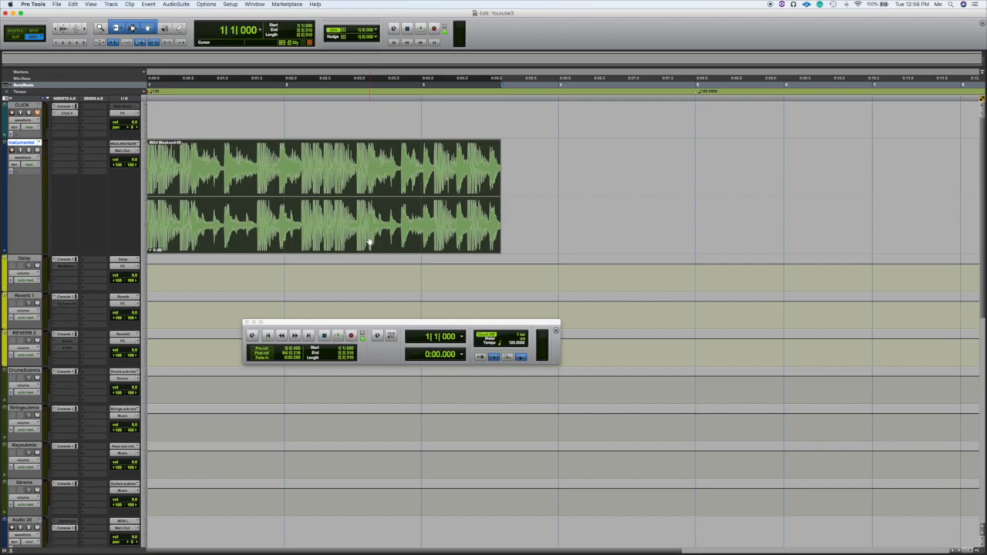
{"action": "key", "text": "super+i"}
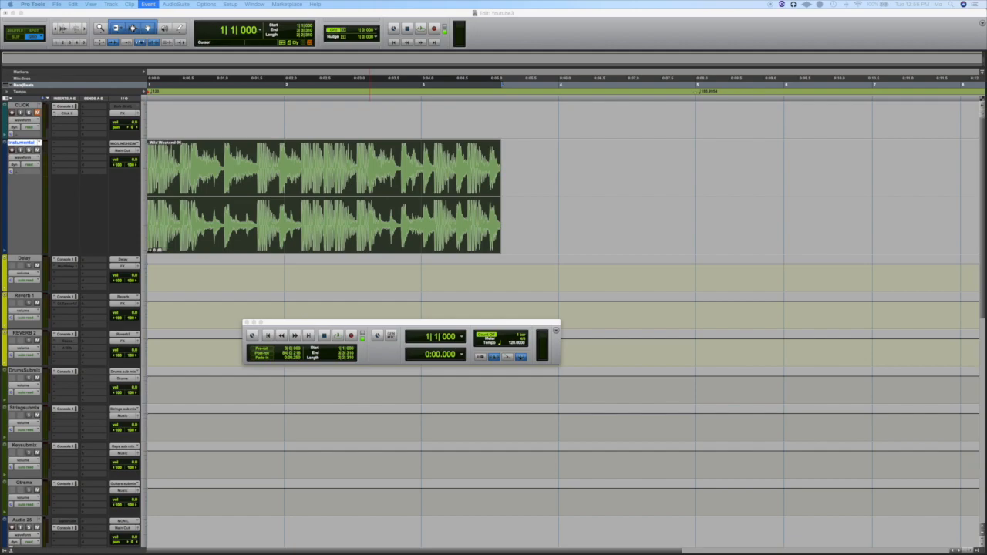
{"action": "left_click_drag", "start_coordinate": [428, 274], "coordinate": [310, 311]}
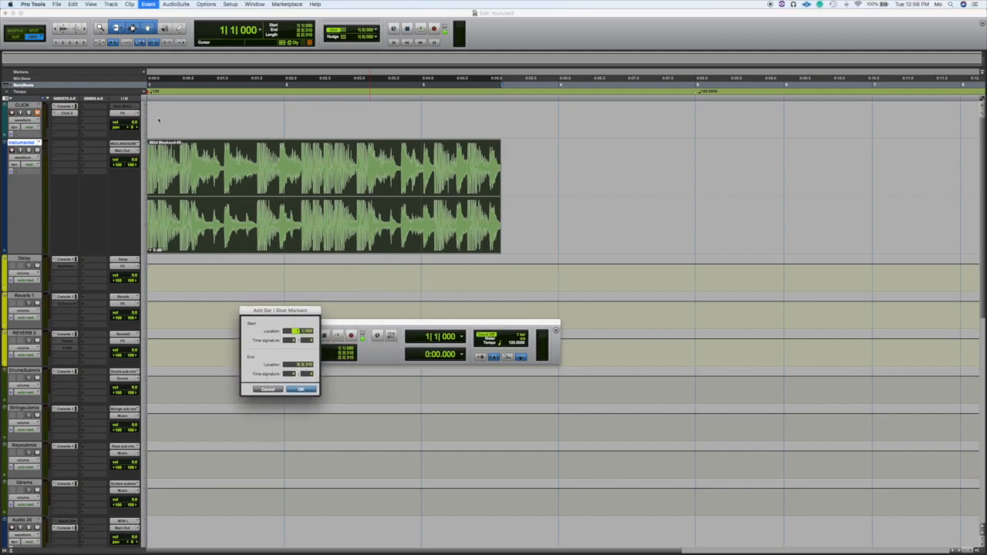
{"action": "left_click", "coordinate": [147, 5]}
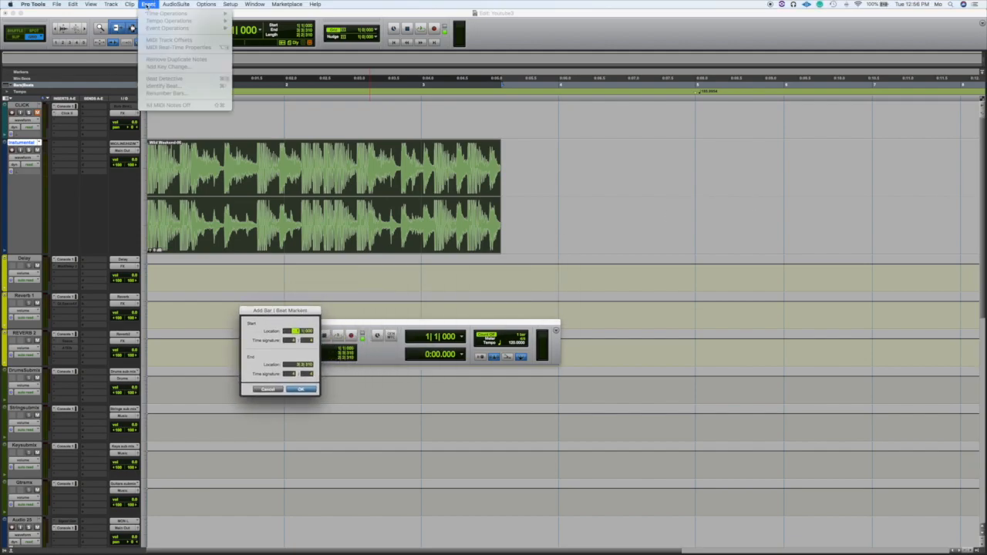
{"action": "left_click", "coordinate": [228, 202]}
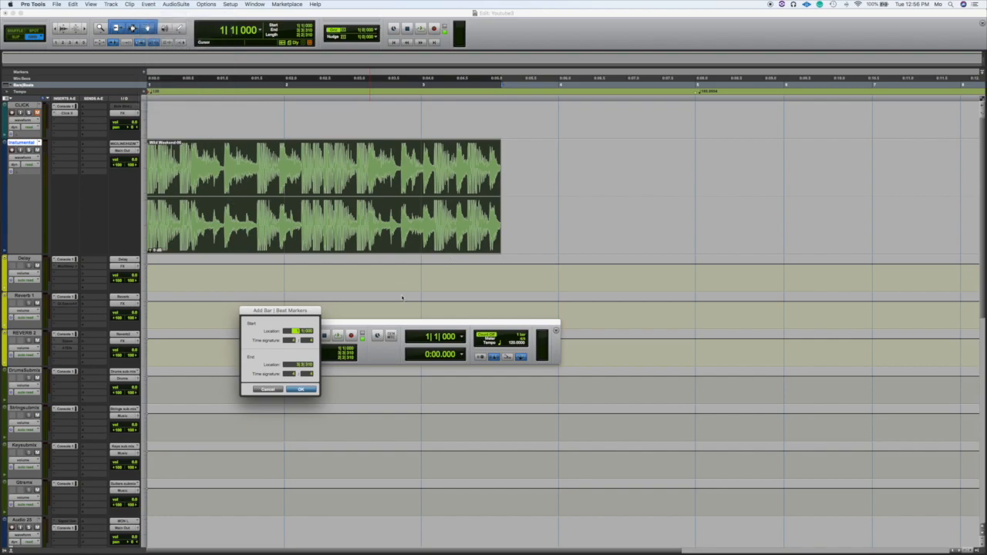
{"action": "left_click", "coordinate": [267, 390]}
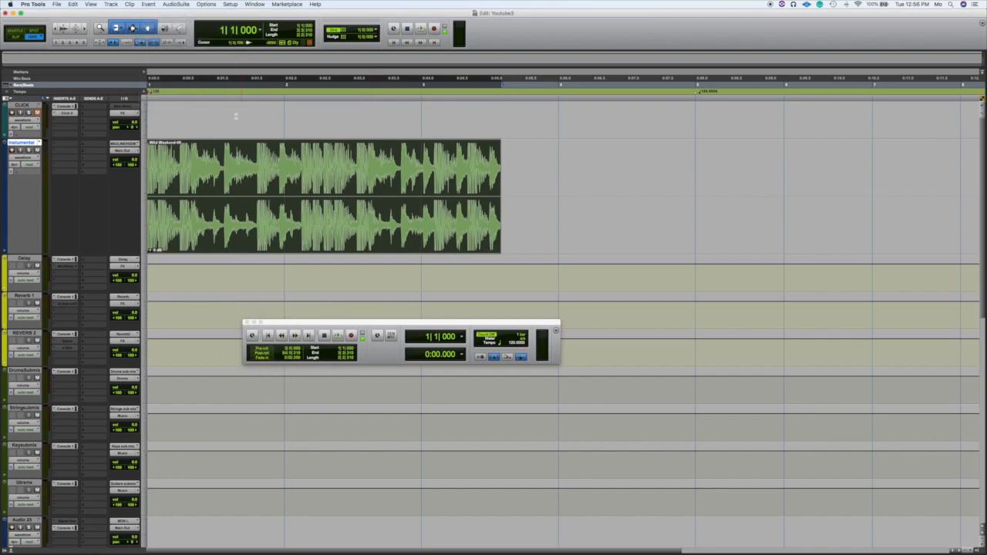
- Run Identify Beat on the selected clip, keeping the start at 1|1|000 and setting the end location to 5|1|000
{"action": "left_click", "coordinate": [147, 4]}
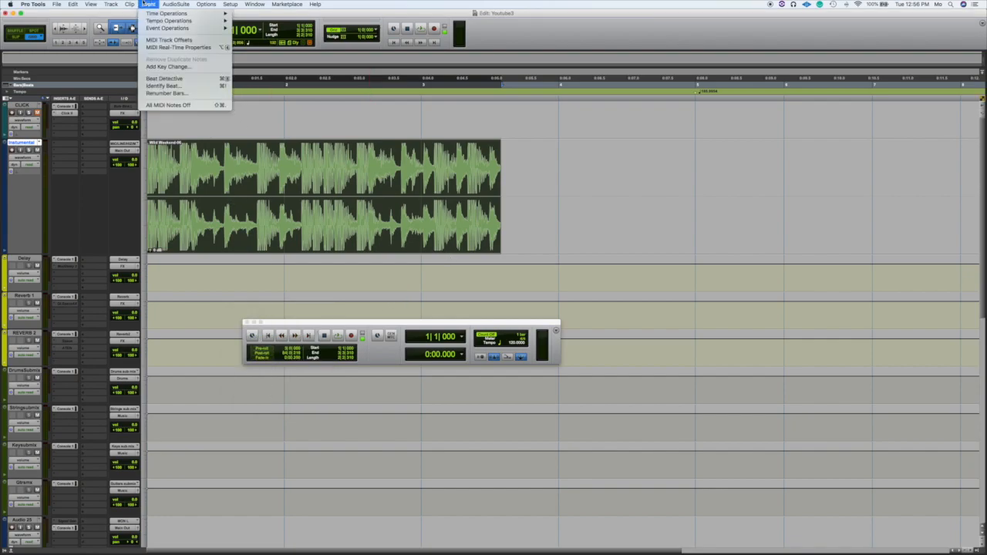
{"action": "left_click", "coordinate": [163, 87]}
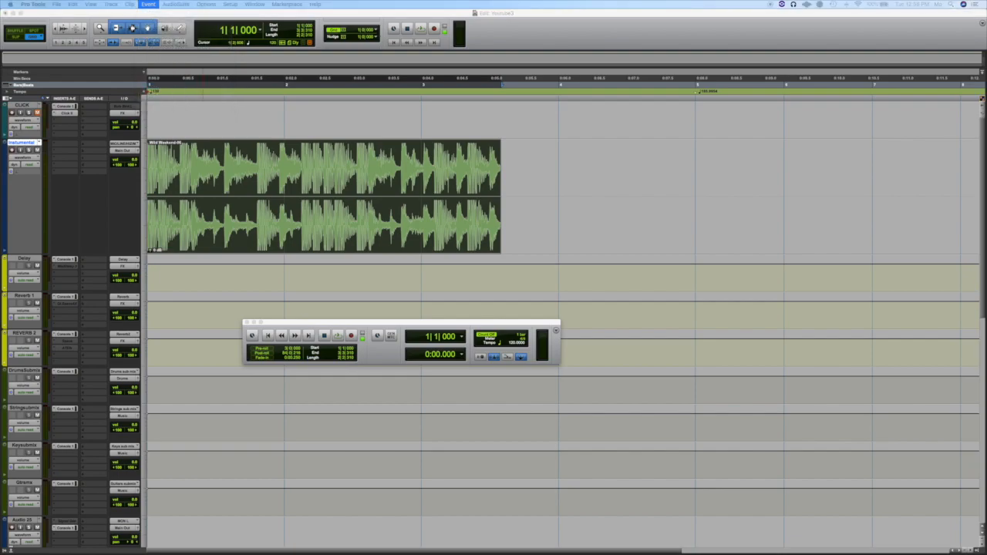
{"action": "left_click_drag", "start_coordinate": [493, 257], "coordinate": [391, 286]}
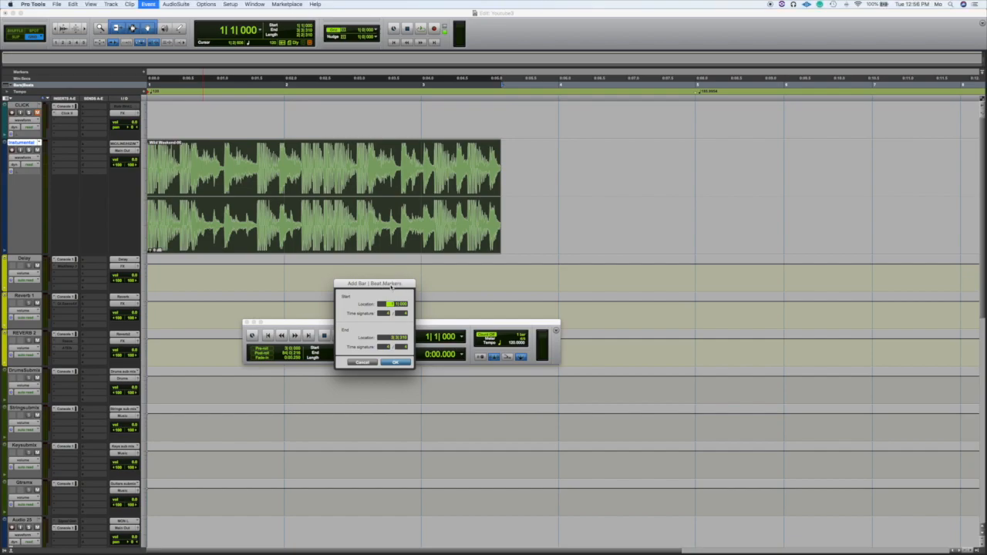
{"action": "left_click_drag", "start_coordinate": [391, 287], "coordinate": [316, 281]}
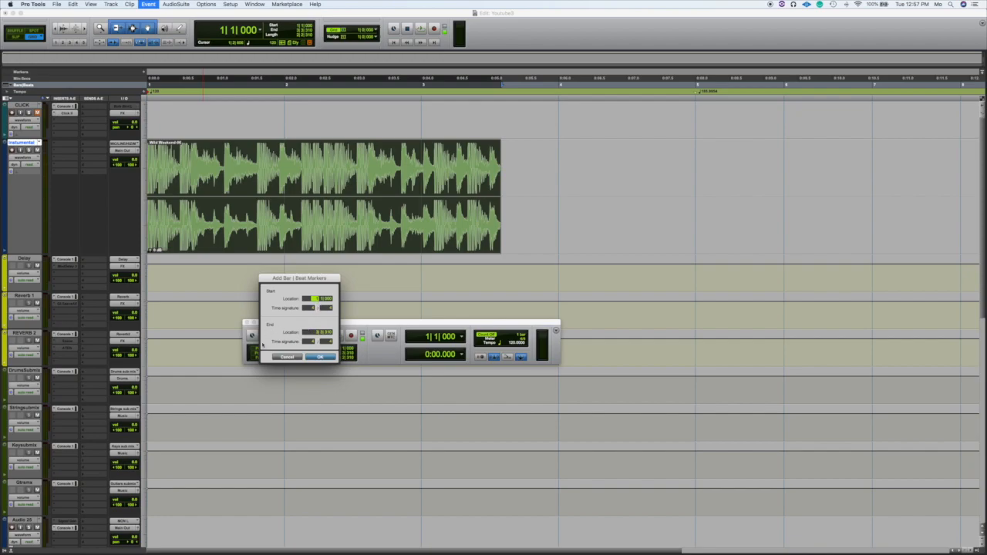
{"action": "left_click", "coordinate": [311, 332]}
{"action": "left_click", "coordinate": [320, 357]}
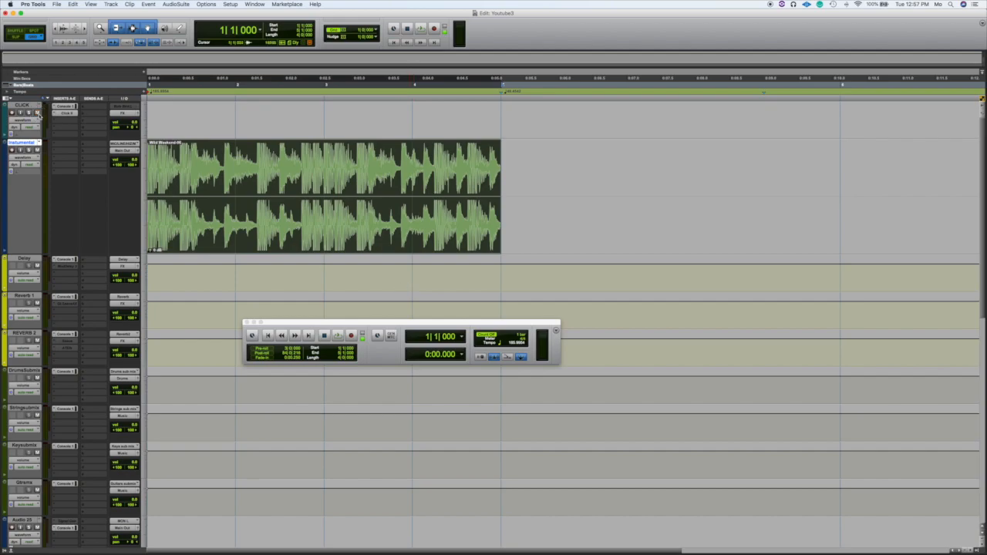
- Play the clip against the click to check the tempo, and move the clip to start at 2|1|000
{"action": "key", "text": "space"}
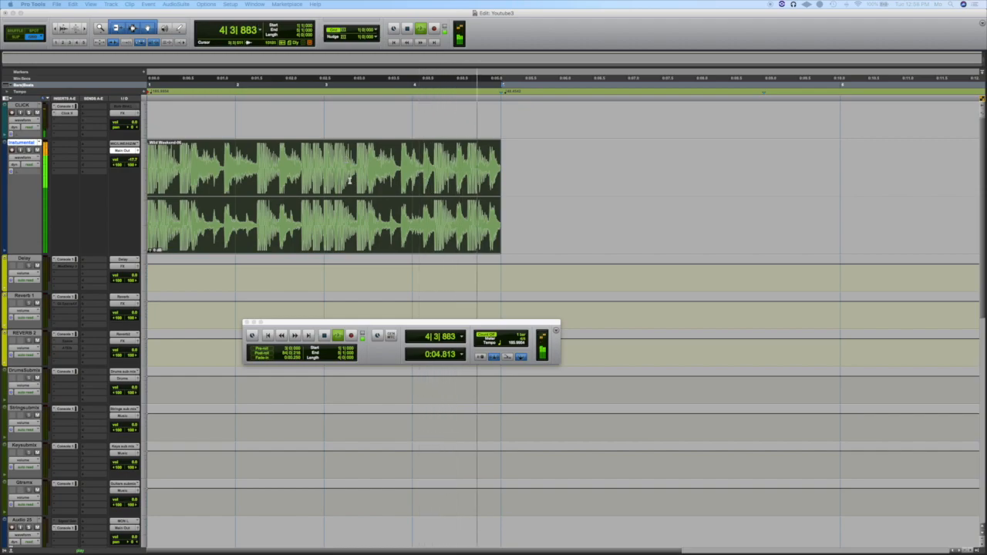
{"action": "key", "text": "space"}
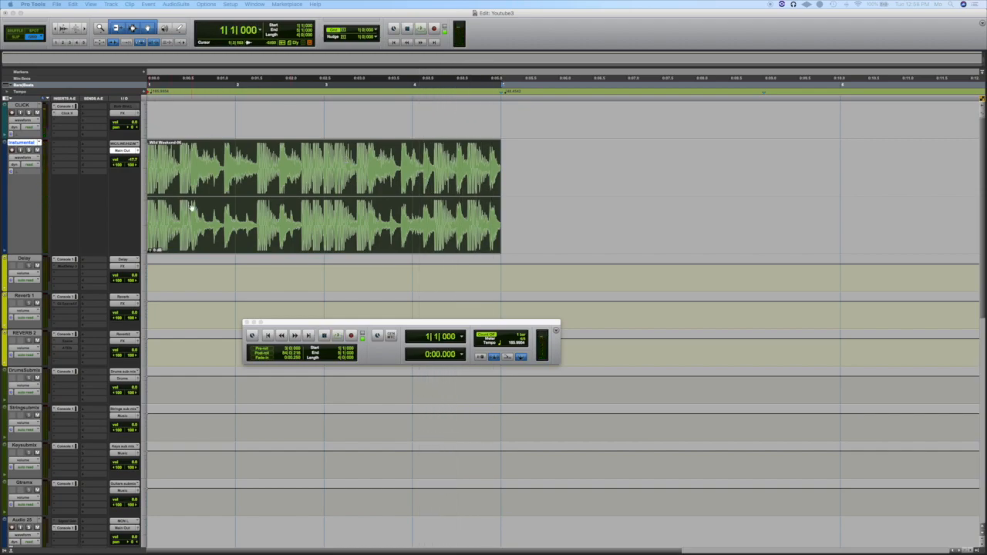
{"action": "left_click_drag", "start_coordinate": [438, 224], "coordinate": [532, 179]}
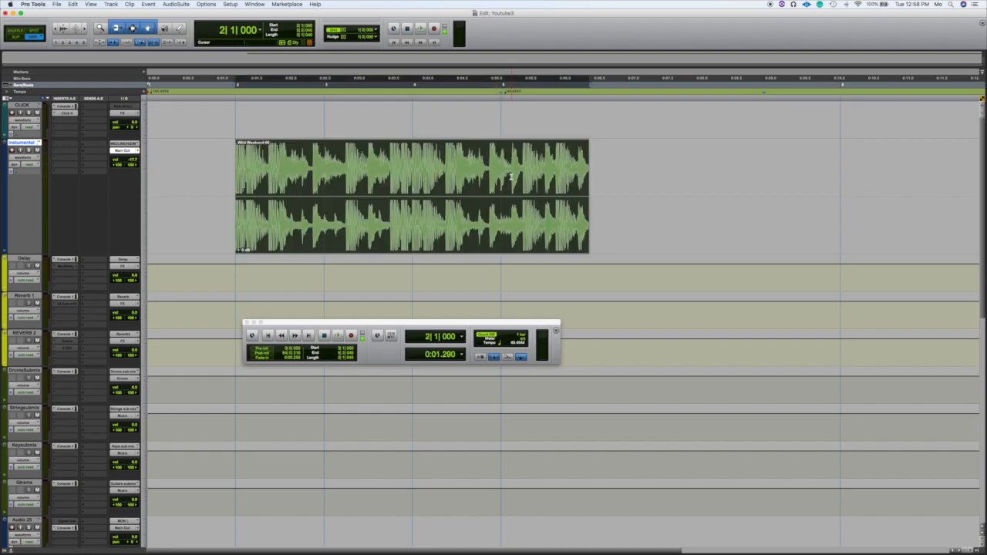
{"action": "left_click", "coordinate": [215, 188]}
{"action": "left_click", "coordinate": [268, 223]}
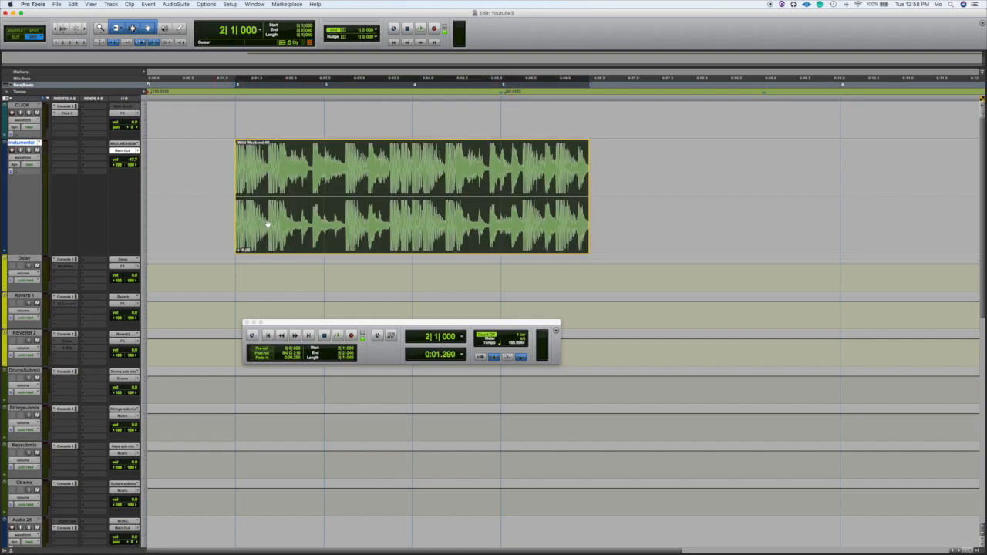
- Extend the end of the Wild Weekend clip to recover the rest of the song, up to about bar 42
{"action": "left_click_drag", "start_coordinate": [588, 185], "coordinate": [952, 216]}
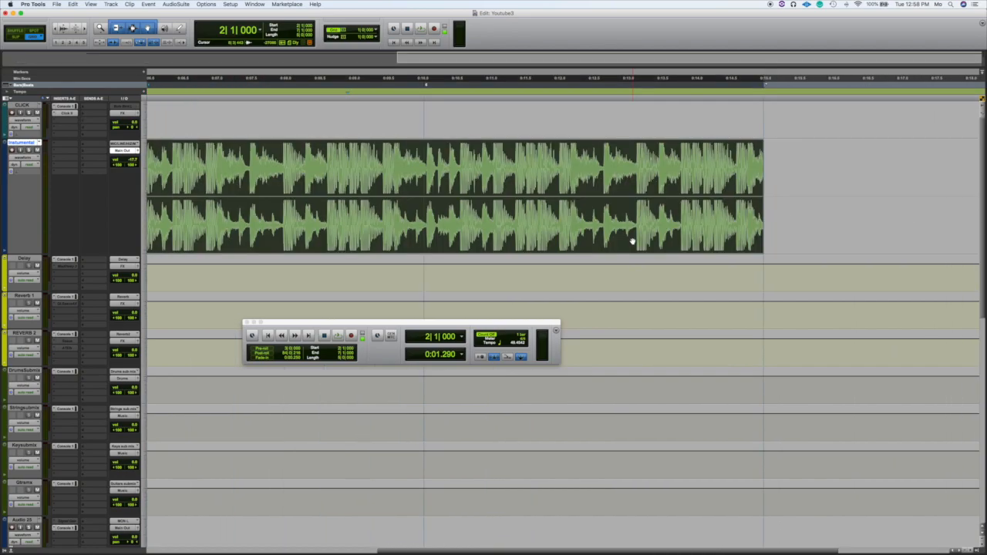
{"action": "key", "text": "super+bracketleft"}
{"action": "key", "text": "super+bracketleft"}
{"action": "key", "text": "super+bracketleft"}
{"action": "key", "text": "super+bracketleft"}
{"action": "left_click_drag", "start_coordinate": [208, 190], "coordinate": [976, 224]}
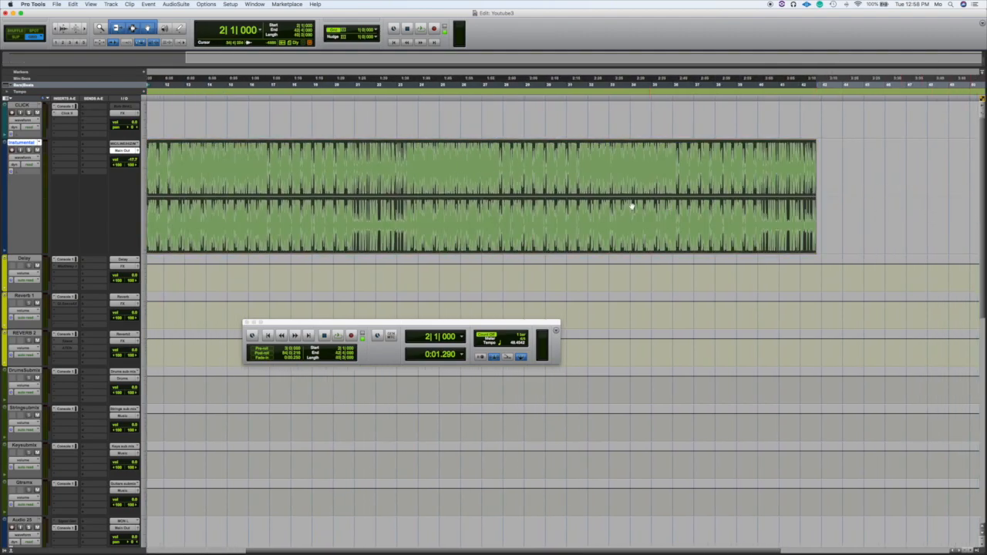
- Move the Wild Weekend clip later on the timeline and extend its start back to recover the song's opening
{"action": "scroll", "coordinate": [631, 207], "scroll_direction": "left", "scroll_amount": 5}
{"action": "left_click_drag", "start_coordinate": [349, 225], "coordinate": [394, 217]}
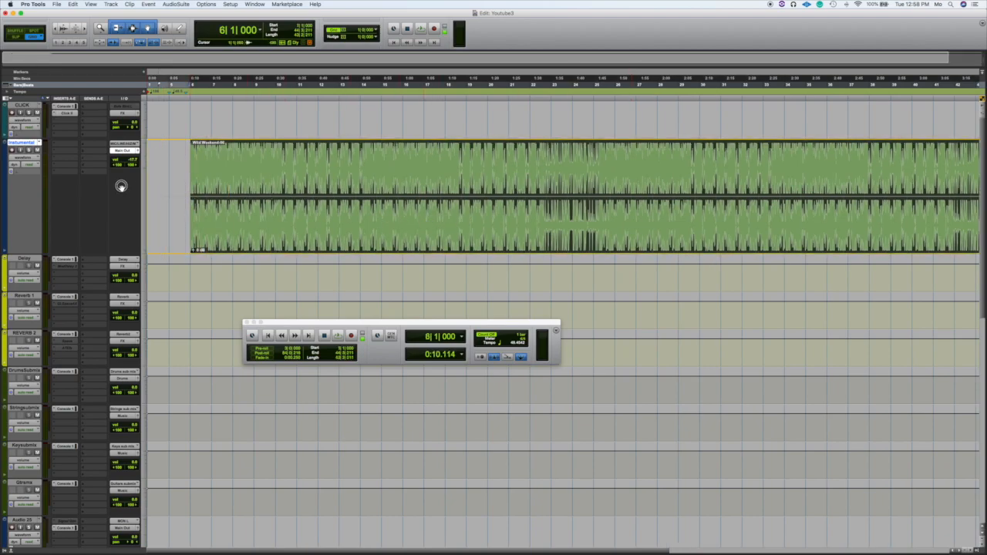
{"action": "key", "text": "super+z"}
{"action": "key", "text": "super+shift+z"}
{"action": "left_click_drag", "start_coordinate": [164, 203], "coordinate": [220, 194]}
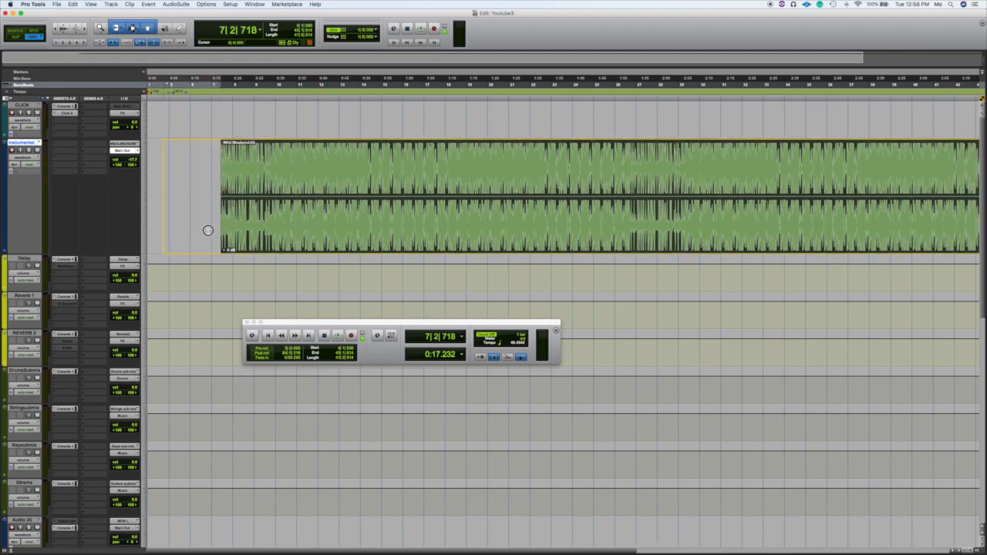
{"action": "left_click_drag", "start_coordinate": [207, 230], "coordinate": [134, 230]}
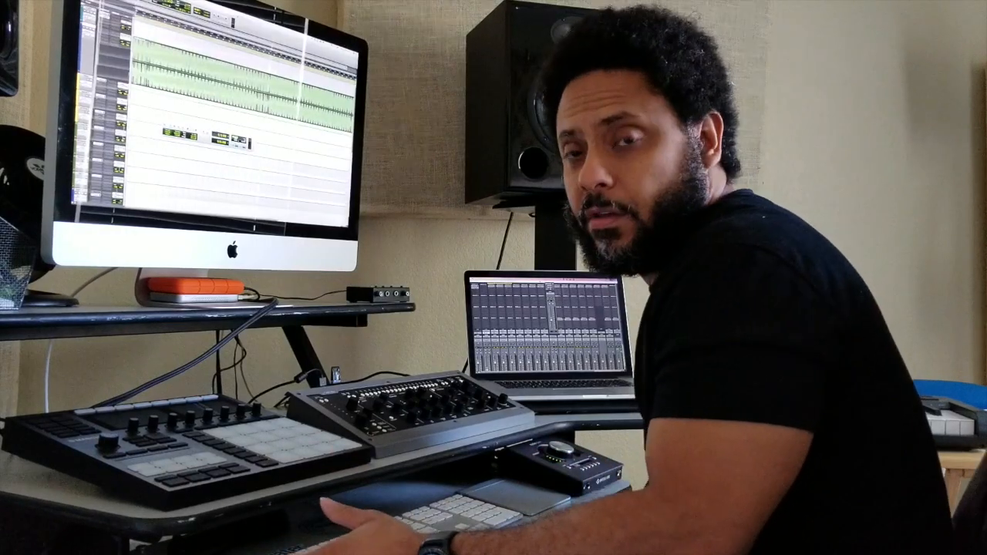